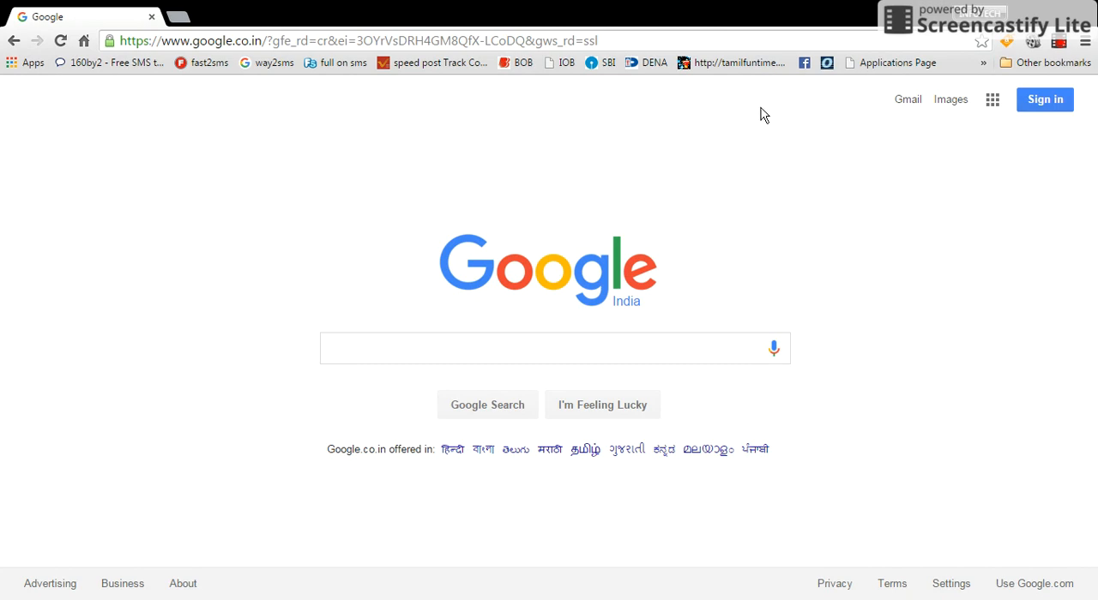
Open the Gmail sign-in page, enter the account's email name and continue to the password stage.
click(906, 100)
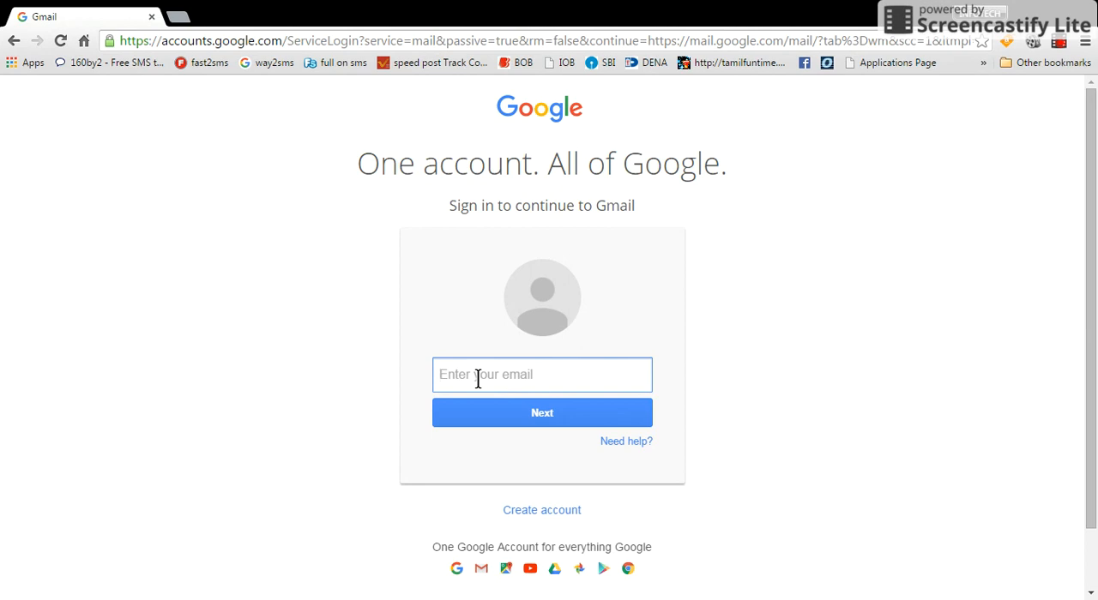
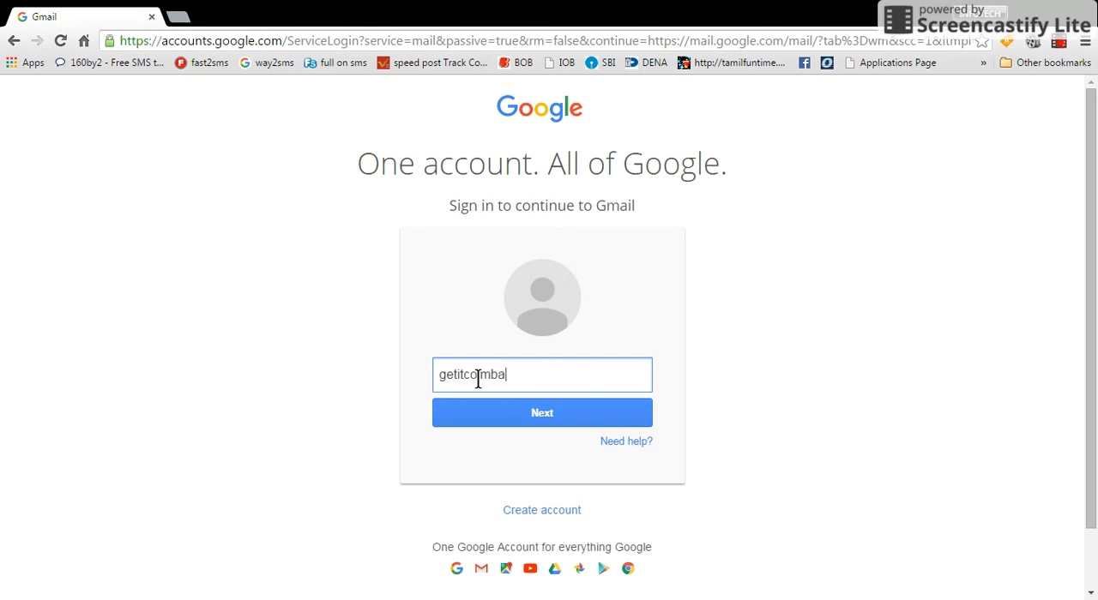
click(500, 413)
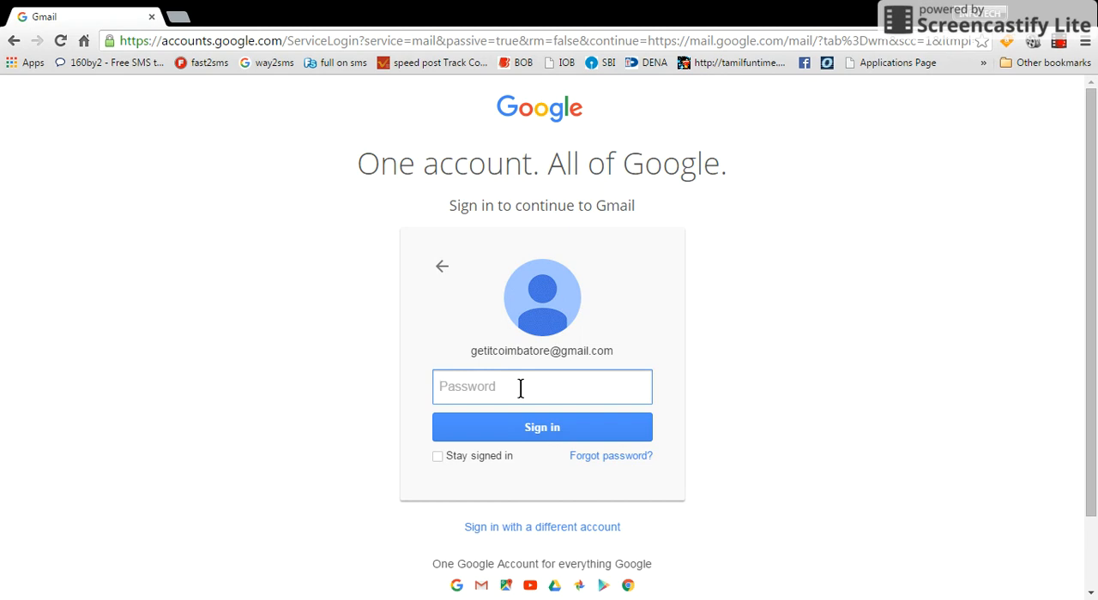
Enter the account password and sign in to Gmail.
text(•••••••••)
key(Return)
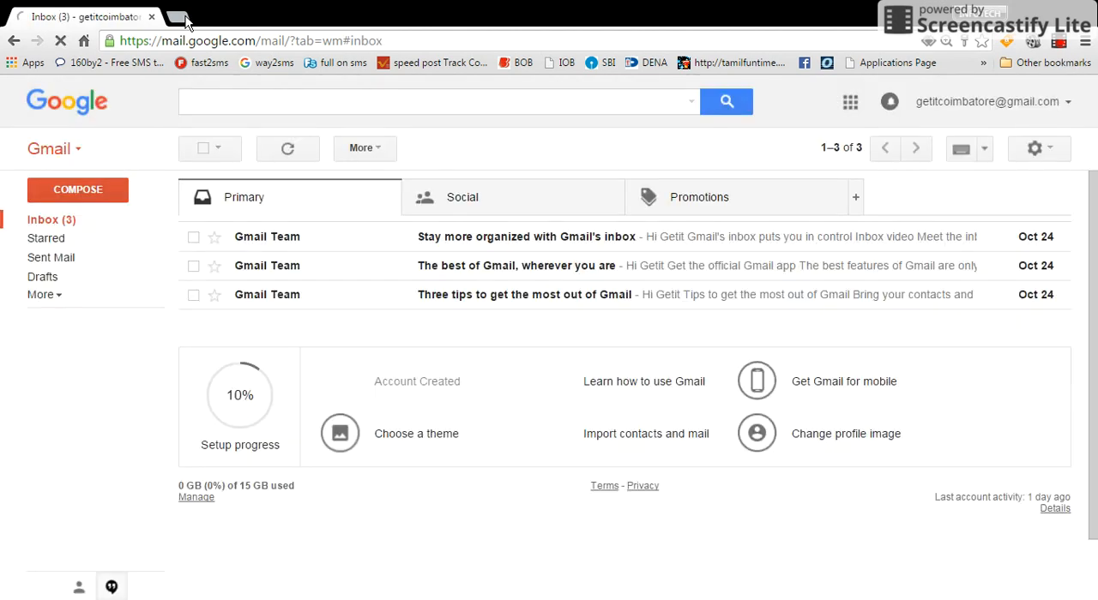
click(177, 17)
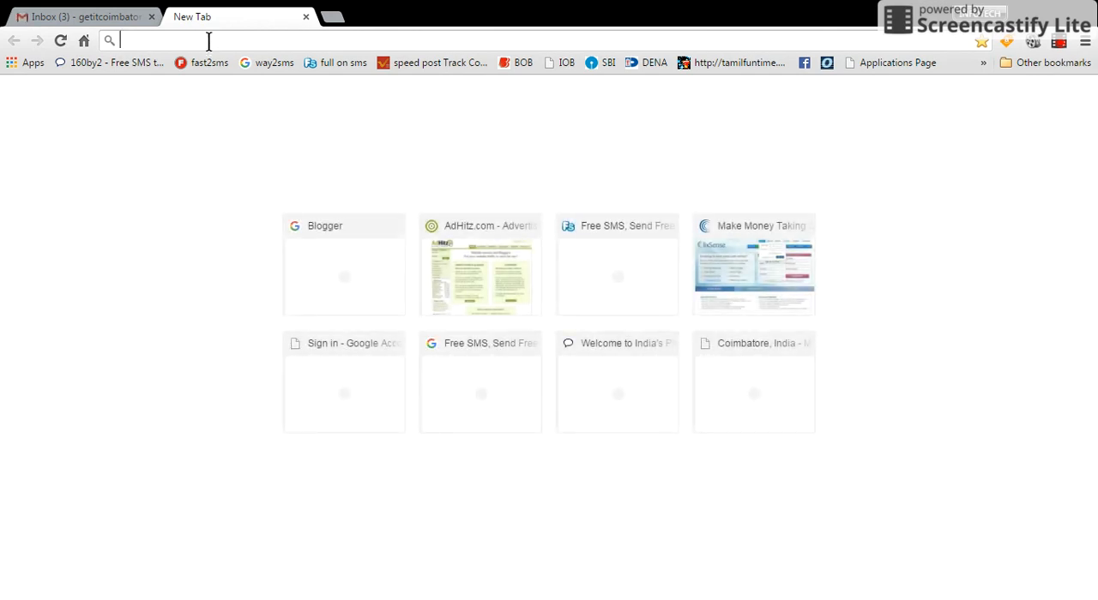
text(ww)
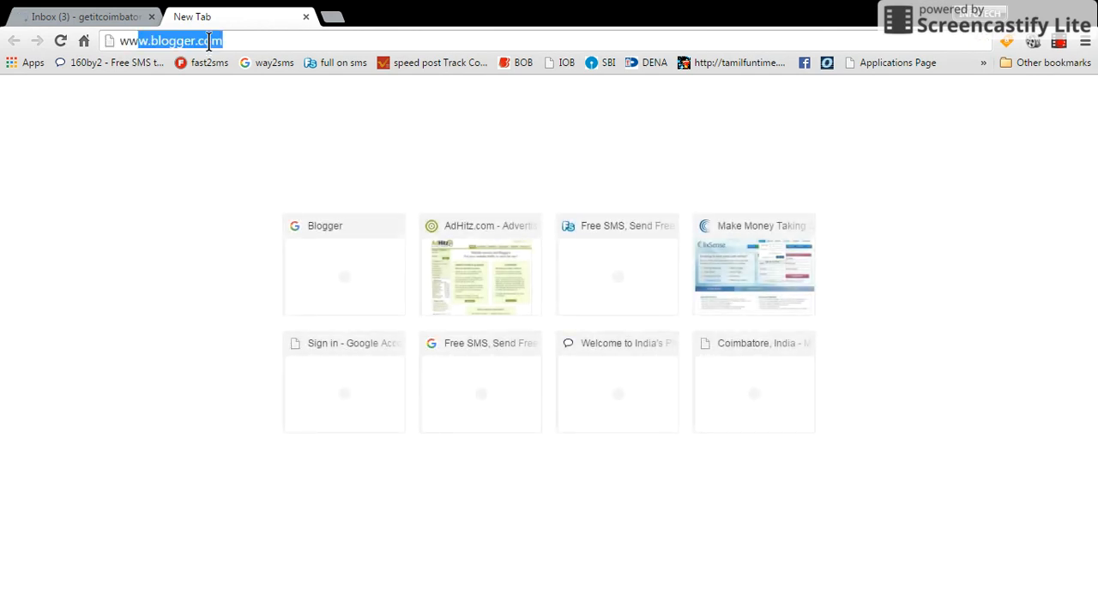
key(Return)
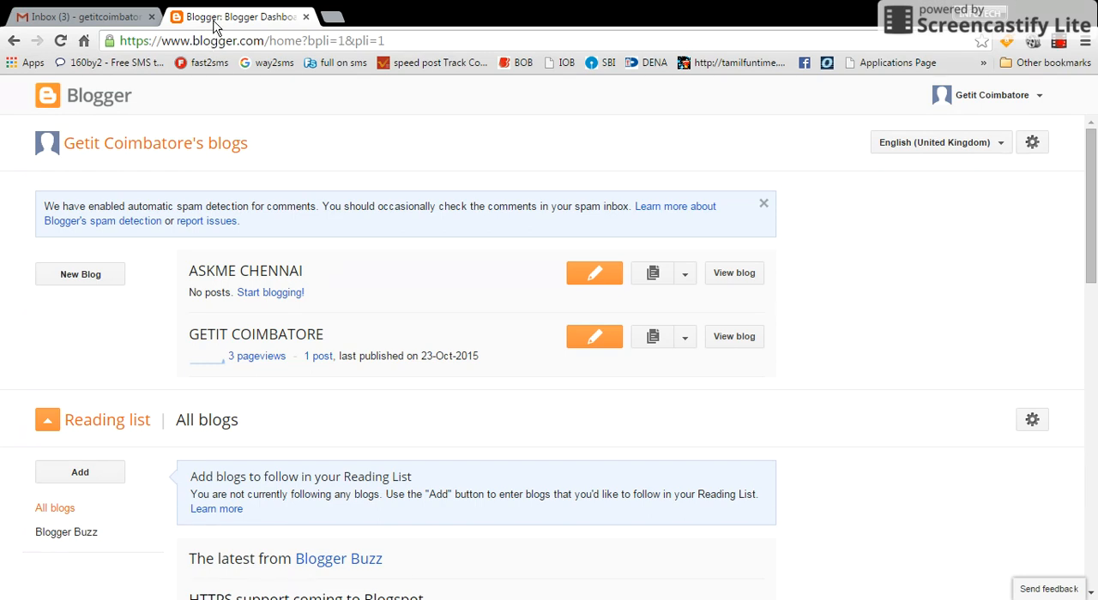
Start creating a new blog and give it the title MEDIA TIMES.
click(80, 276)
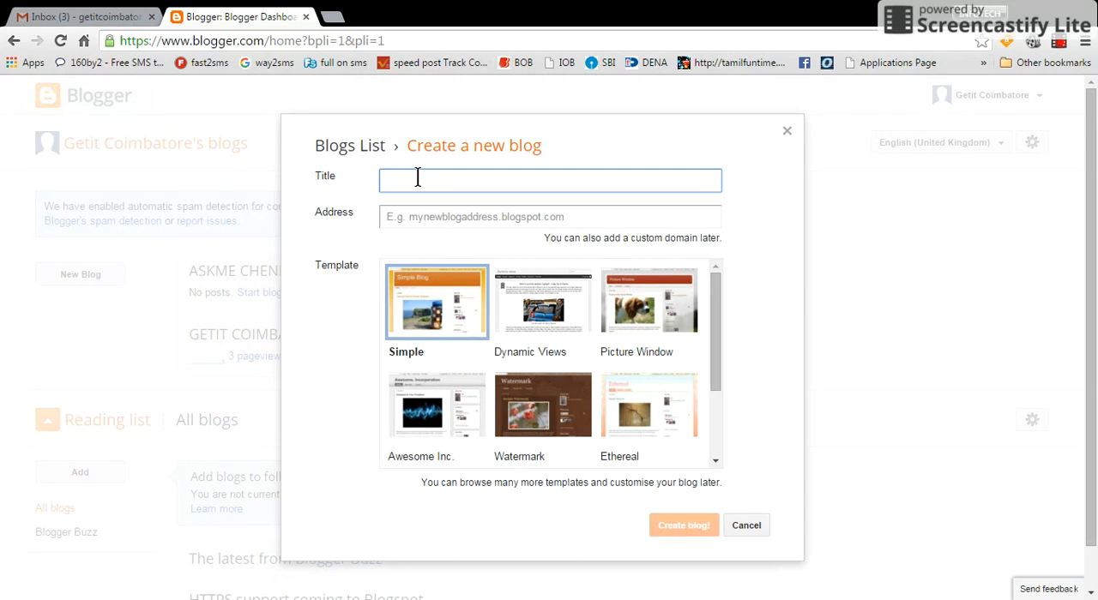
text(MEDIA TIMES)
Try mediatimes.blogspot.com as the new blog's address, using the suggested full address.
click(477, 216)
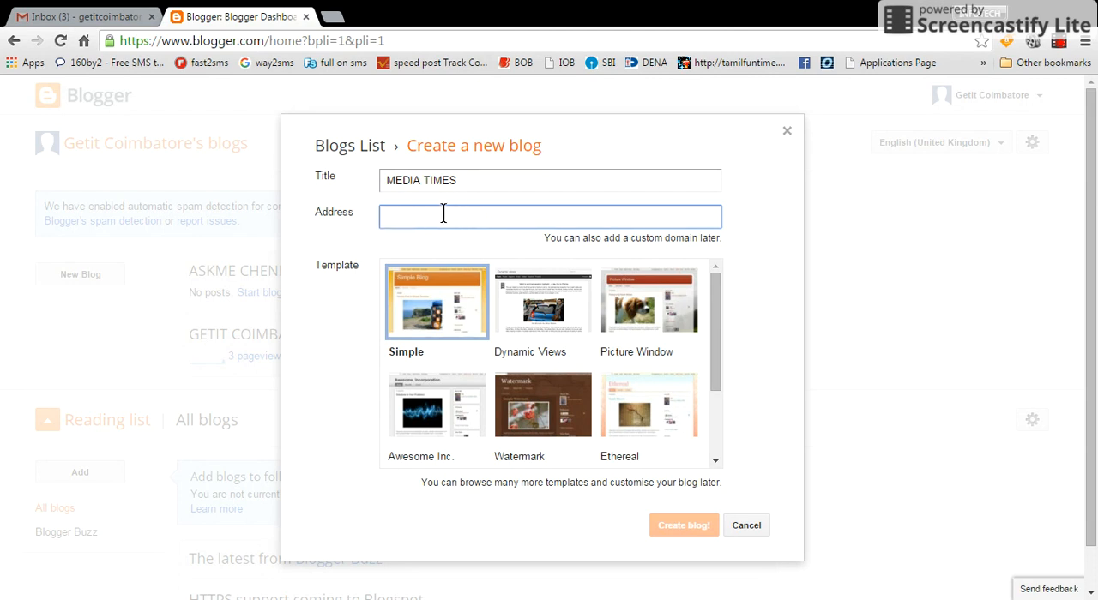
text(m)
key(BackSpace)
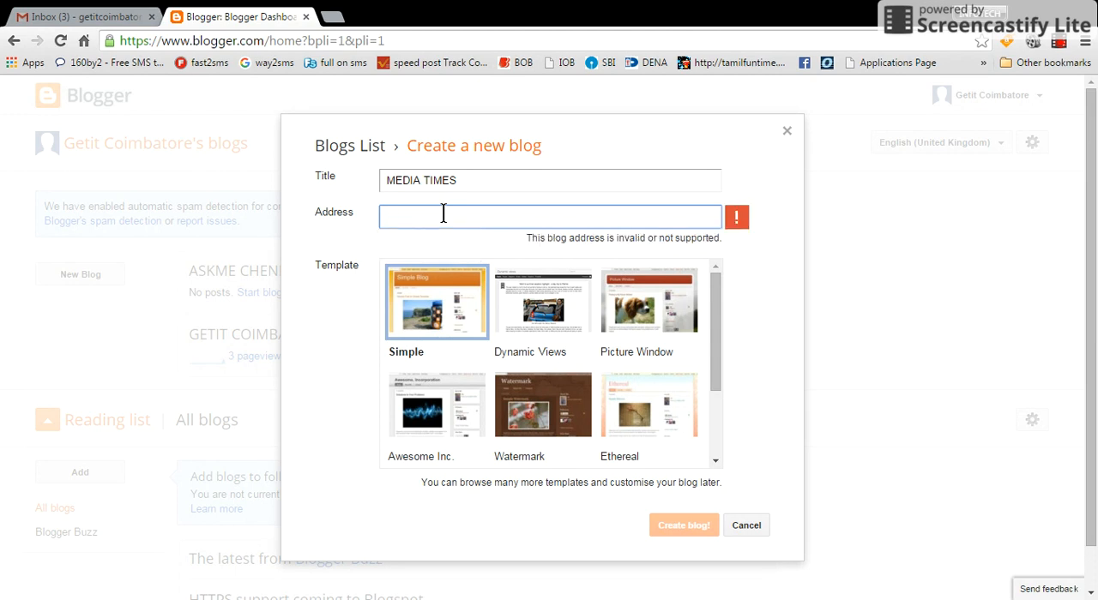
text(mediat)
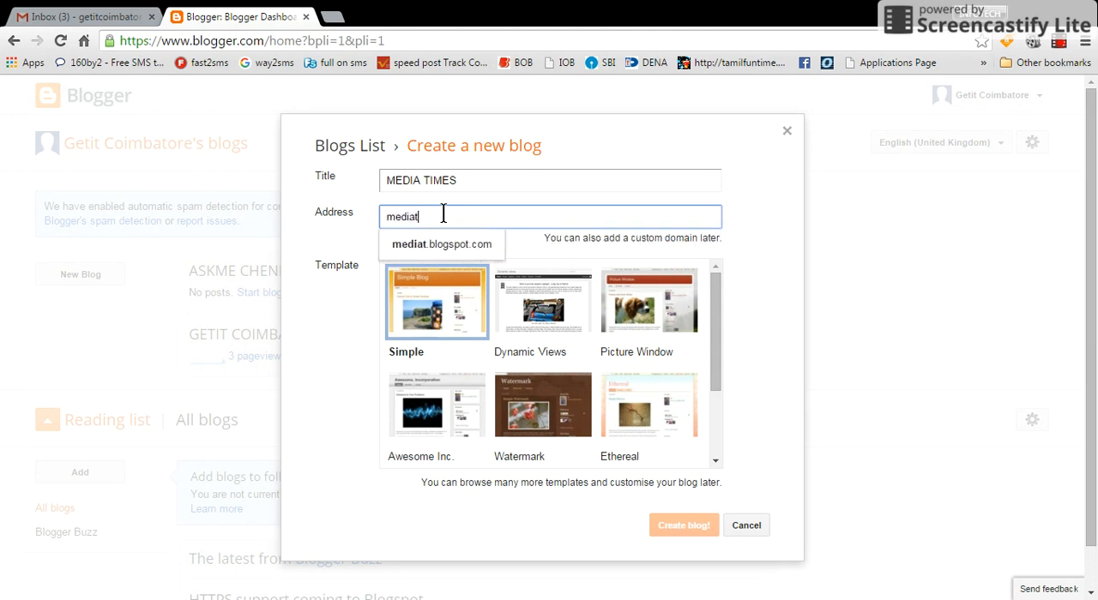
text(imes)
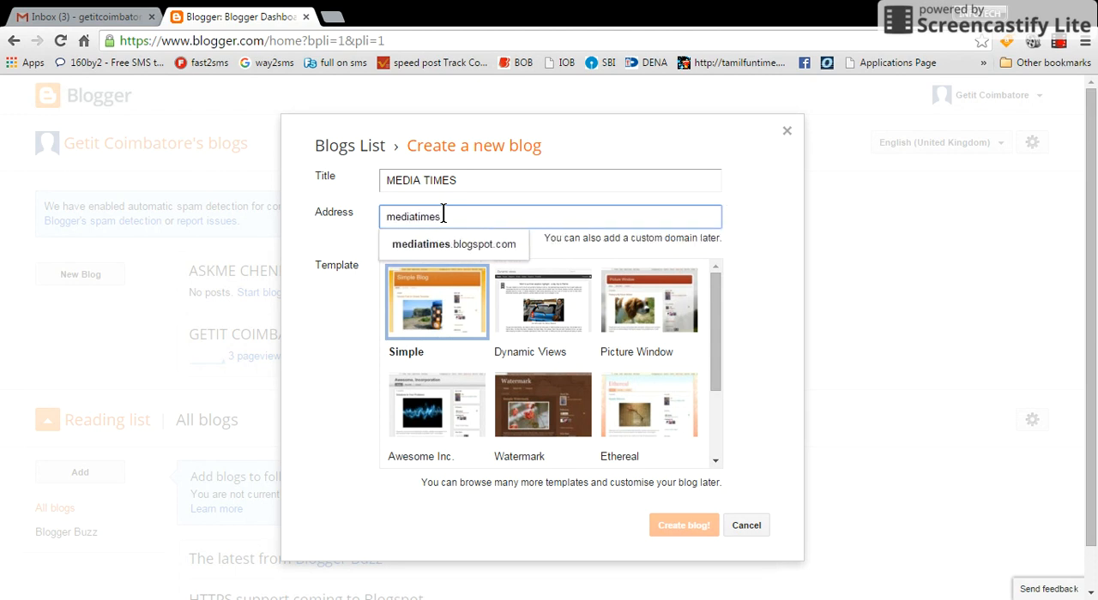
click(480, 243)
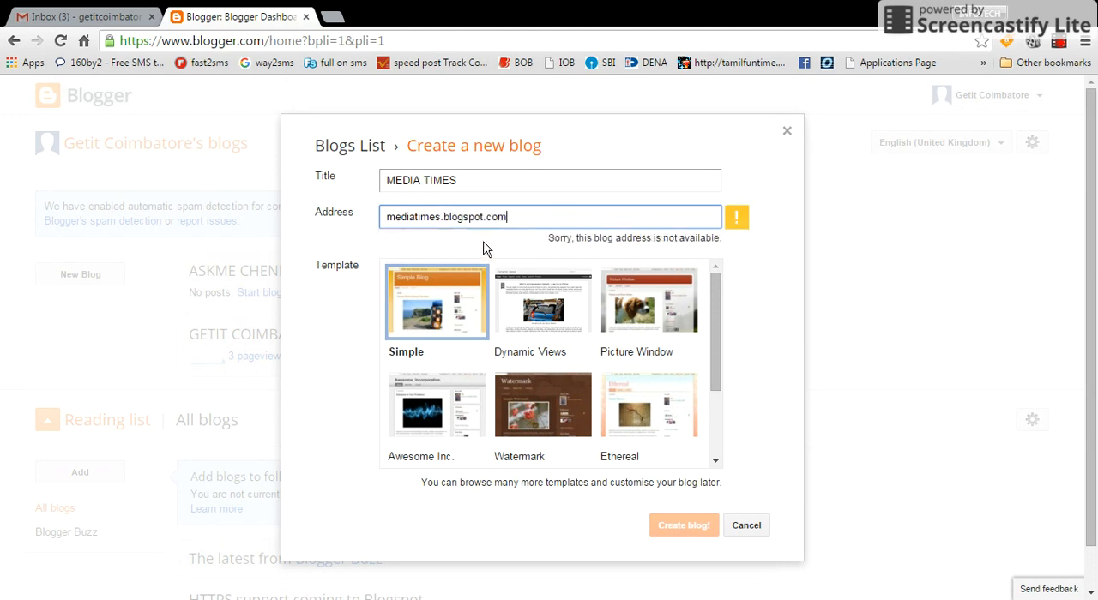
Replace the name part of the blog address so that it reads madurai.blogspot.com.
click(441, 217)
drag(441, 218, 313, 210)
key(BackSpace)
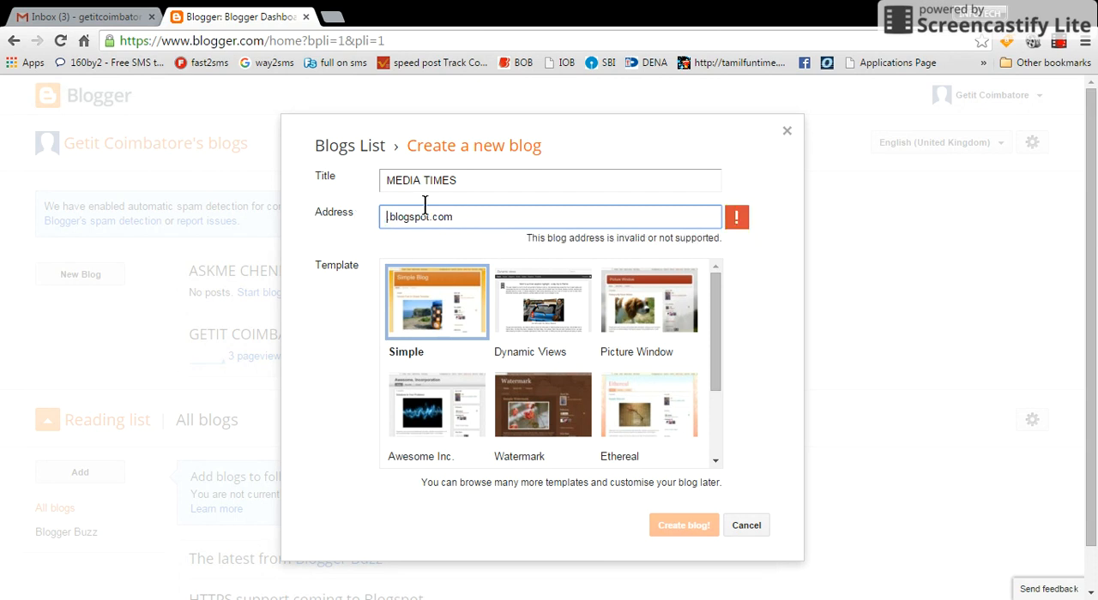
text(MAD)
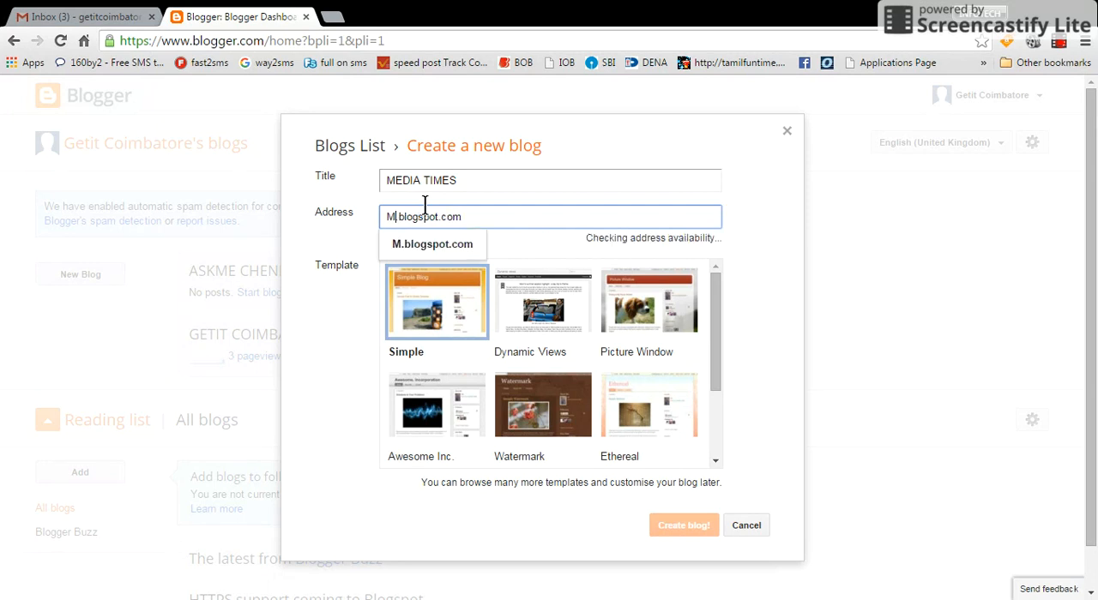
key(BackSpace)
key(BackSpace)
key(BackSpace)
text(madurai)
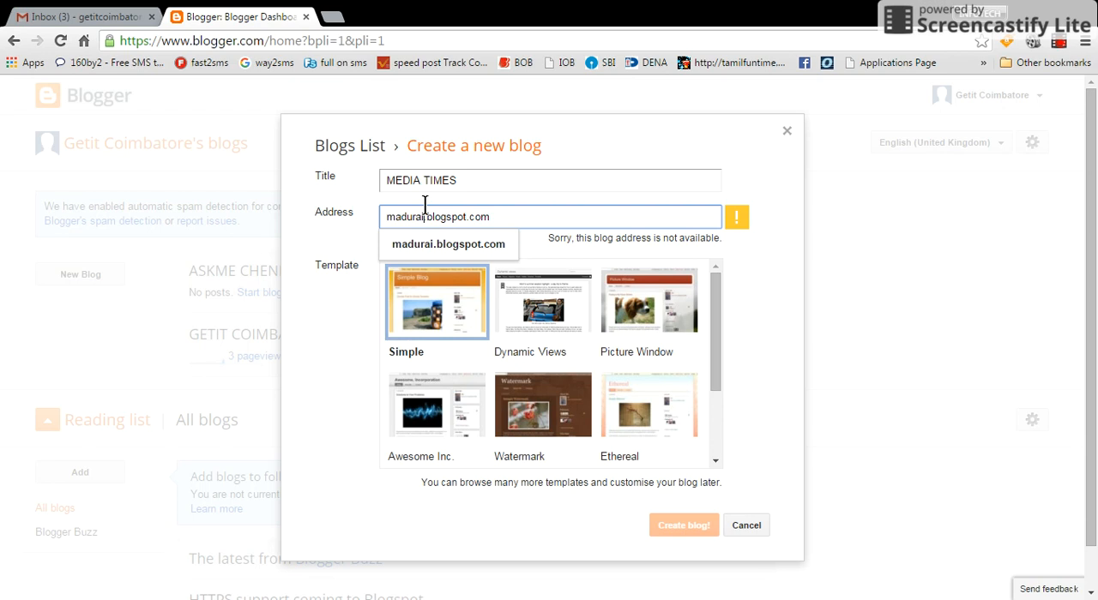
Try extending the blog address to maduraitimes.blogspot.com.
text(cla)
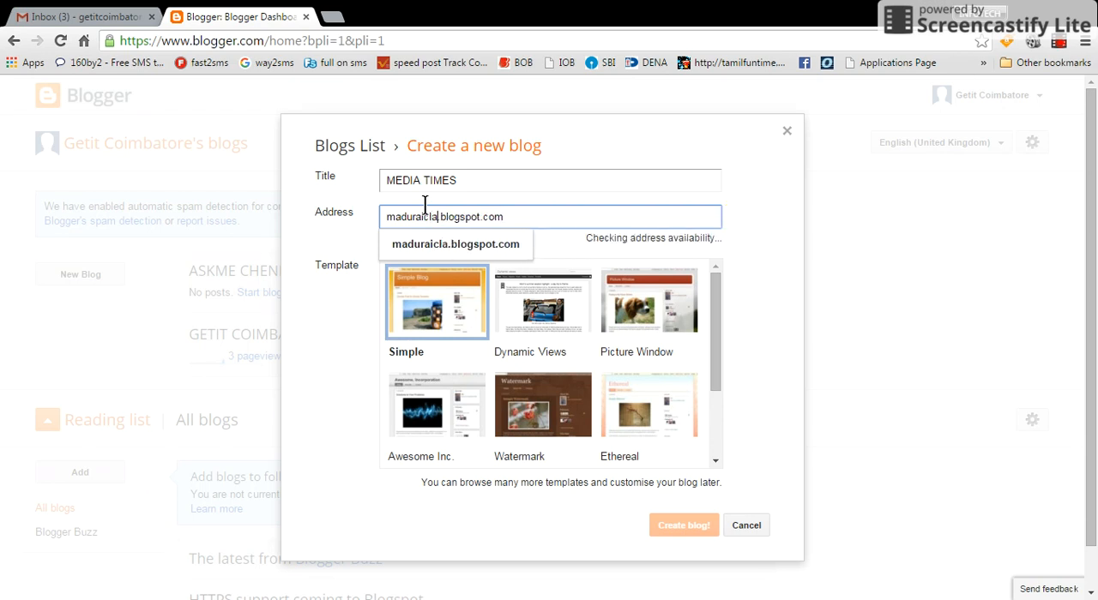
text(s)
key(BackSpace)
key(BackSpace)
key(BackSpace)
key(BackSpace)
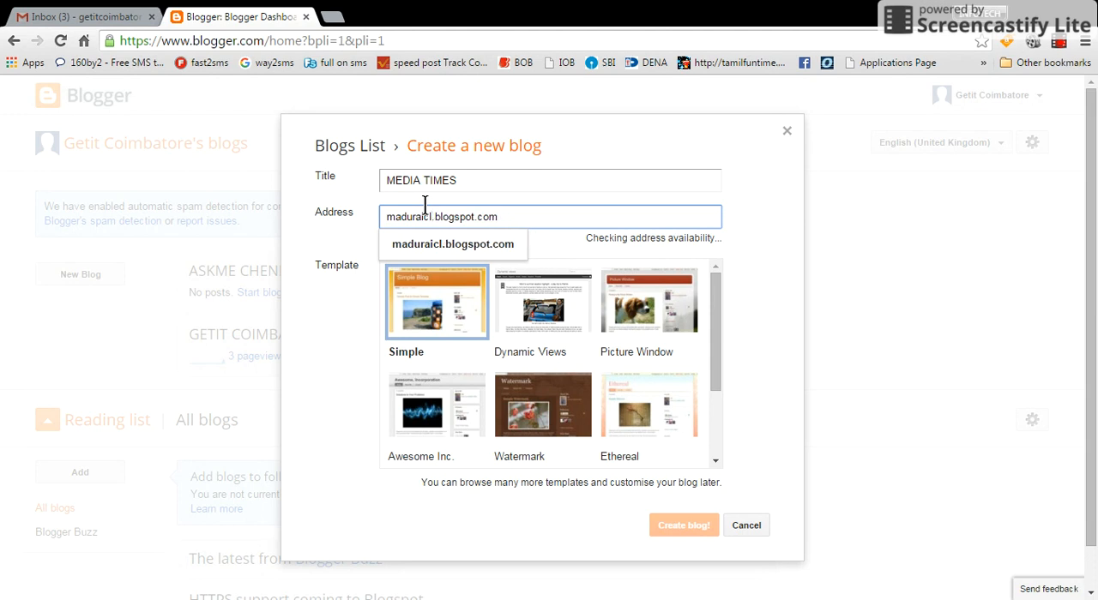
text(times)
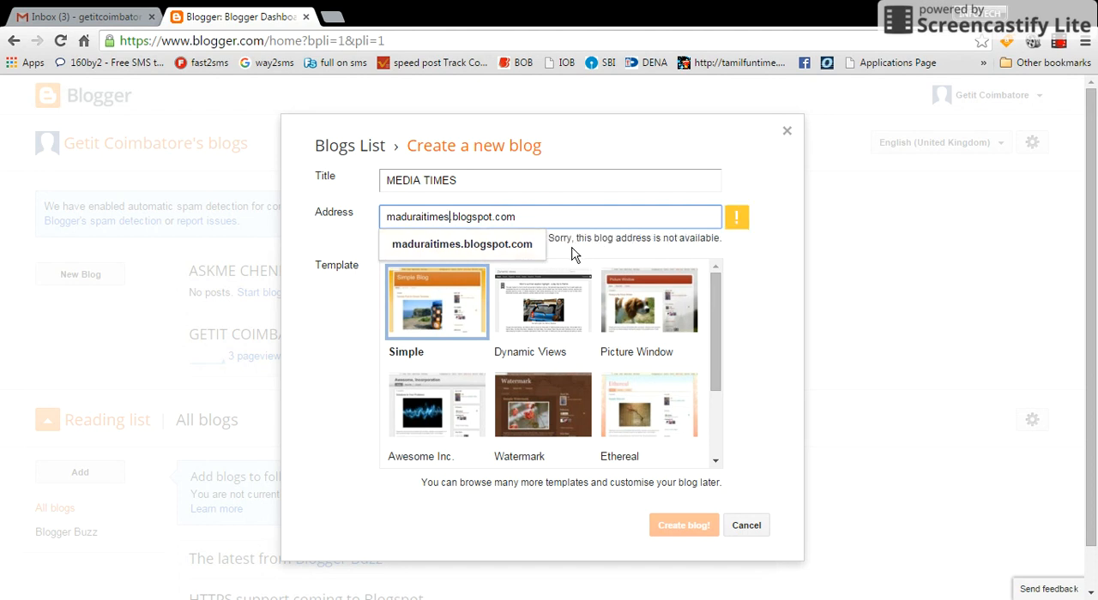
click(574, 255)
Change the blog address to maduraiclassifieds.blogspot.com.
click(446, 217)
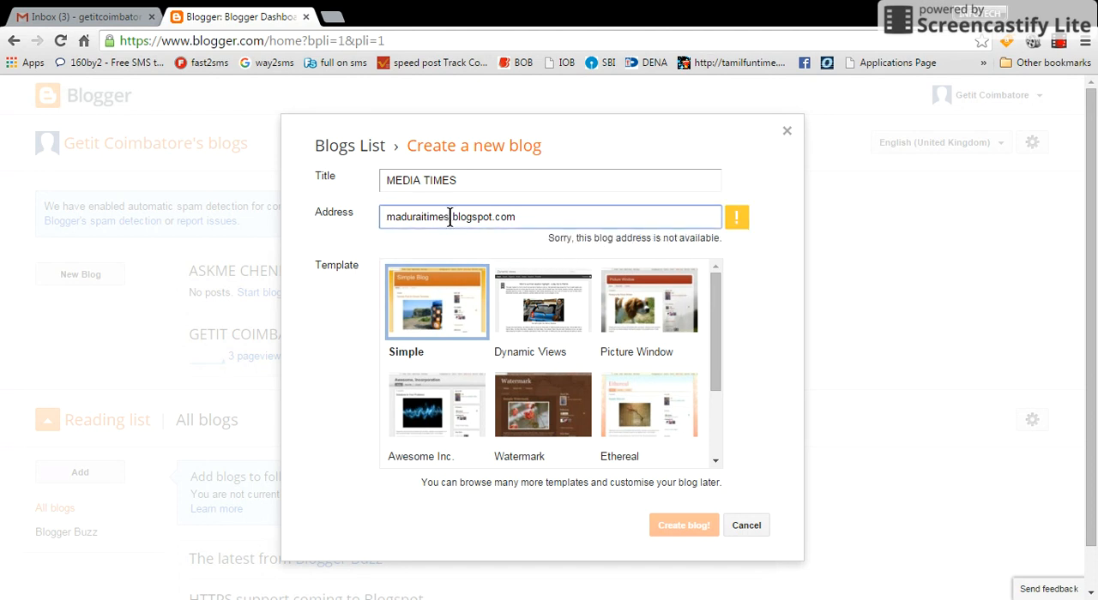
key(BackSpace)
key(BackSpace)
key(BackSpace)
key(BackSpace)
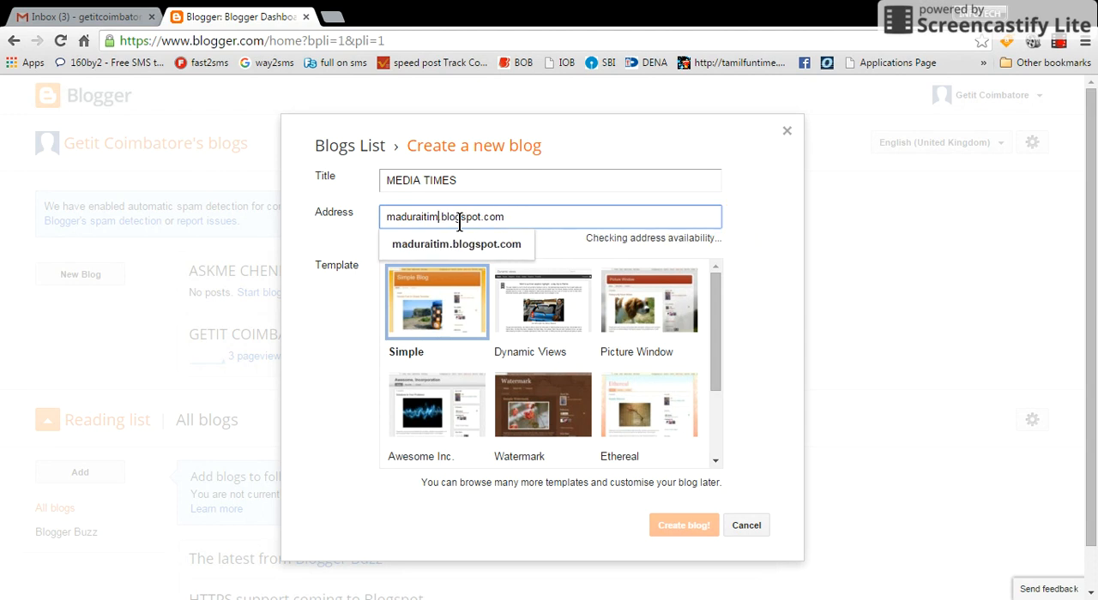
key(BackSpace)
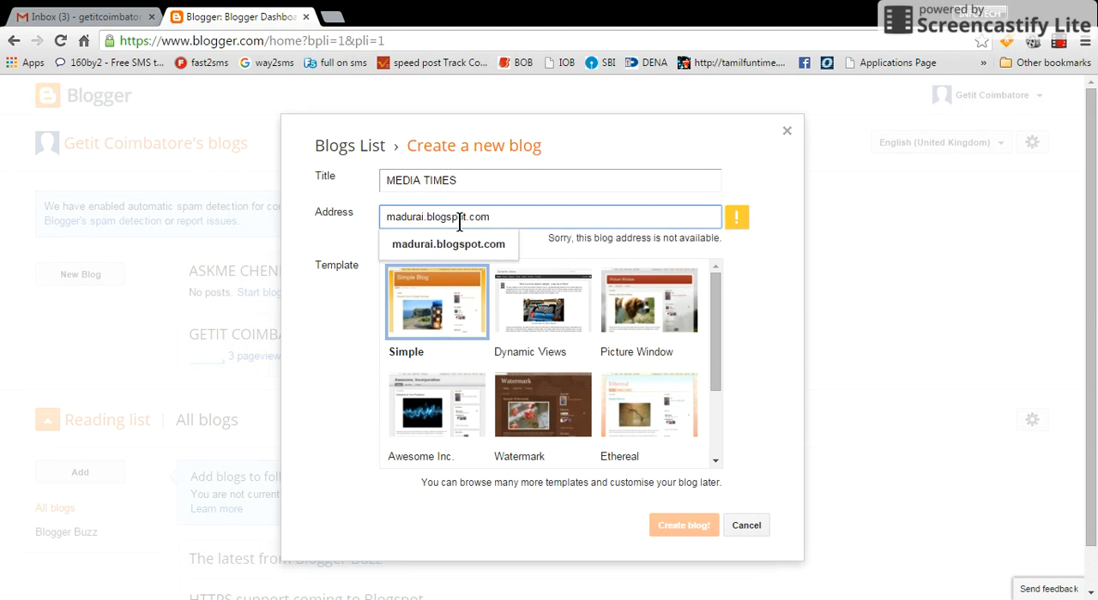
text(classifie)
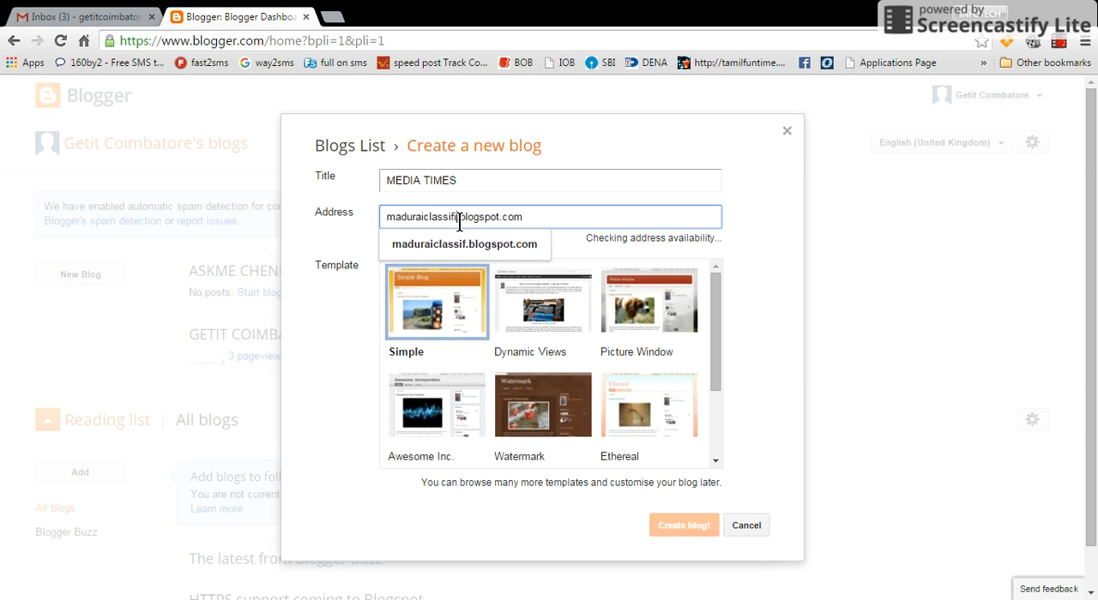
text(ds)
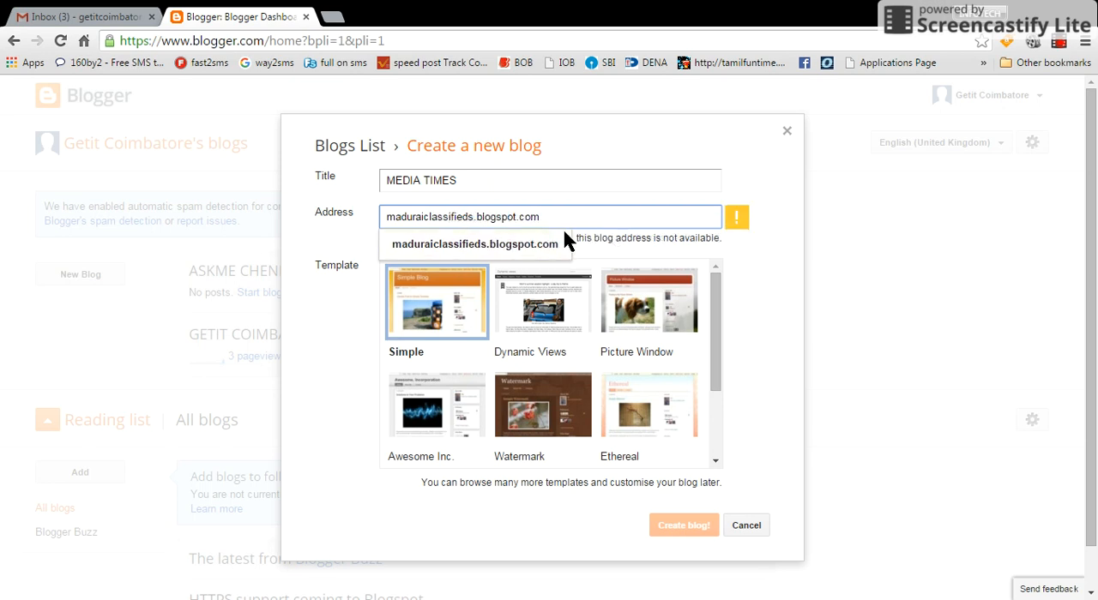
Shorten the ending of the address name and set the blog address to maduraiclassify.blogspot.com.
click(481, 211)
key(BackSpace)
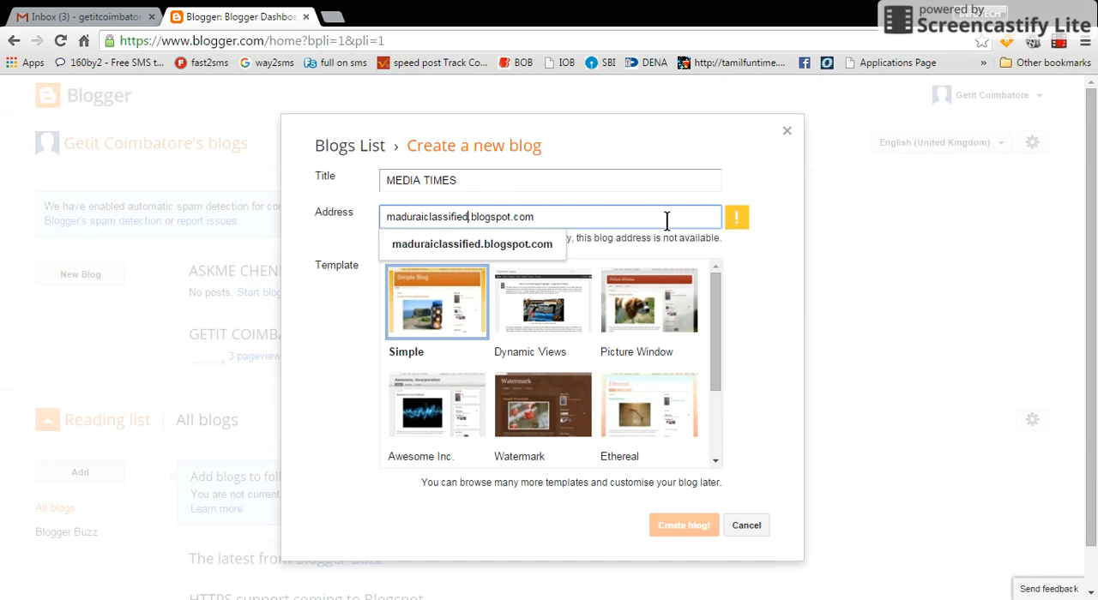
key(BackSpace)
key(BackSpace)
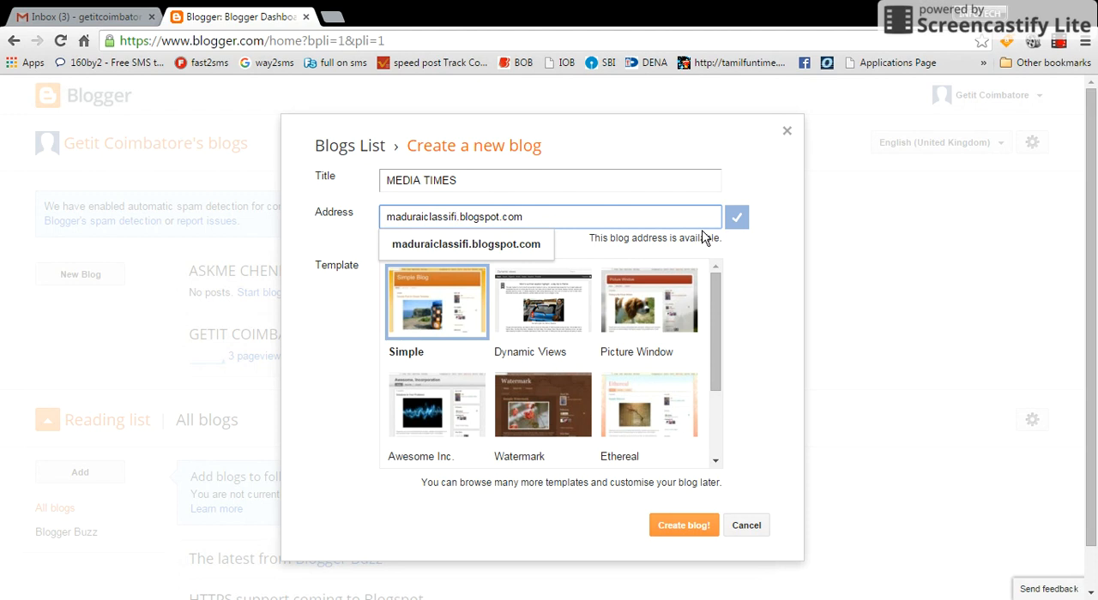
key(BackSpace)
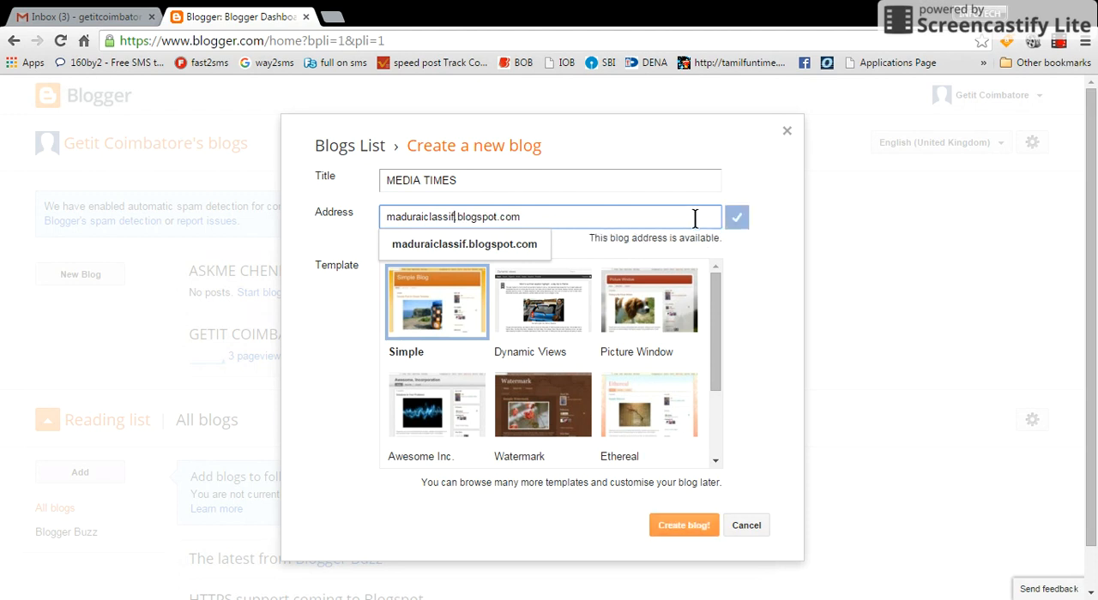
text(y)
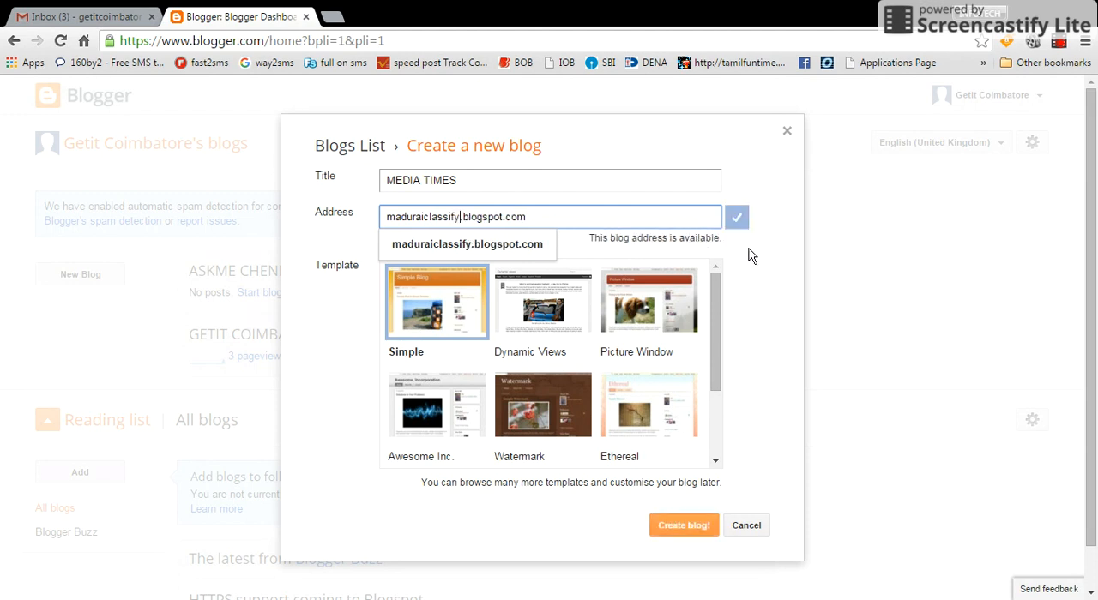
click(749, 250)
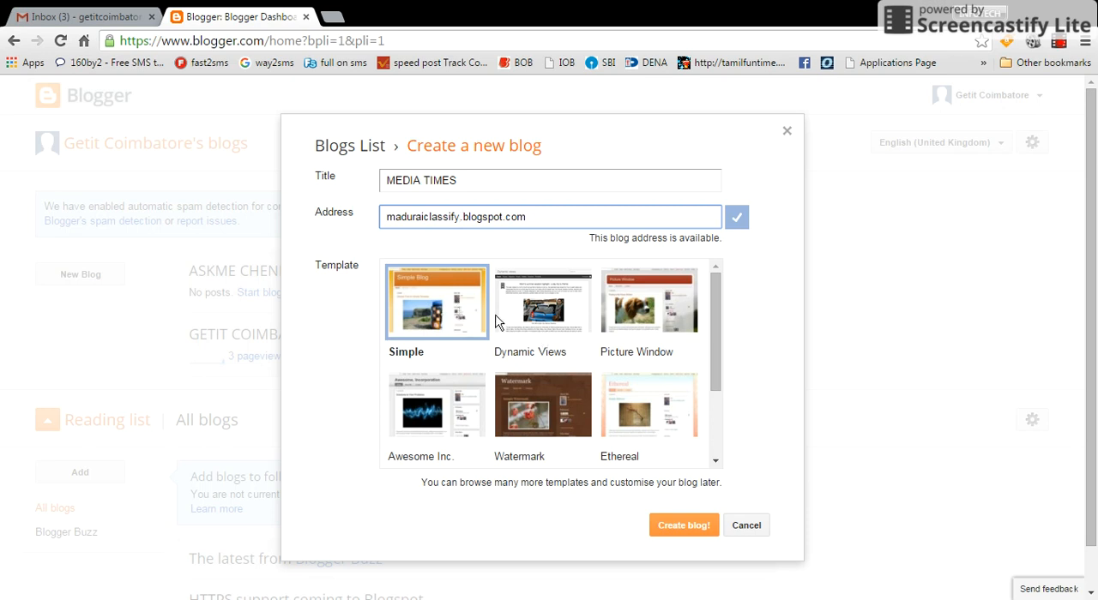
Look over the available templates, keep Simple selected and create the blog.
drag(713, 367, 727, 346)
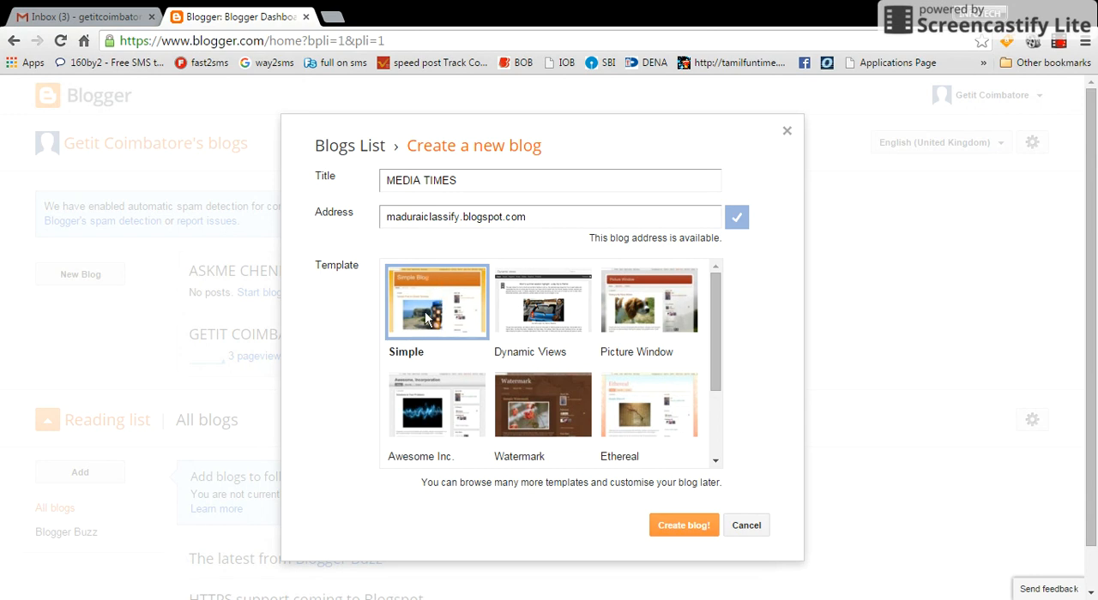
drag(718, 378, 721, 336)
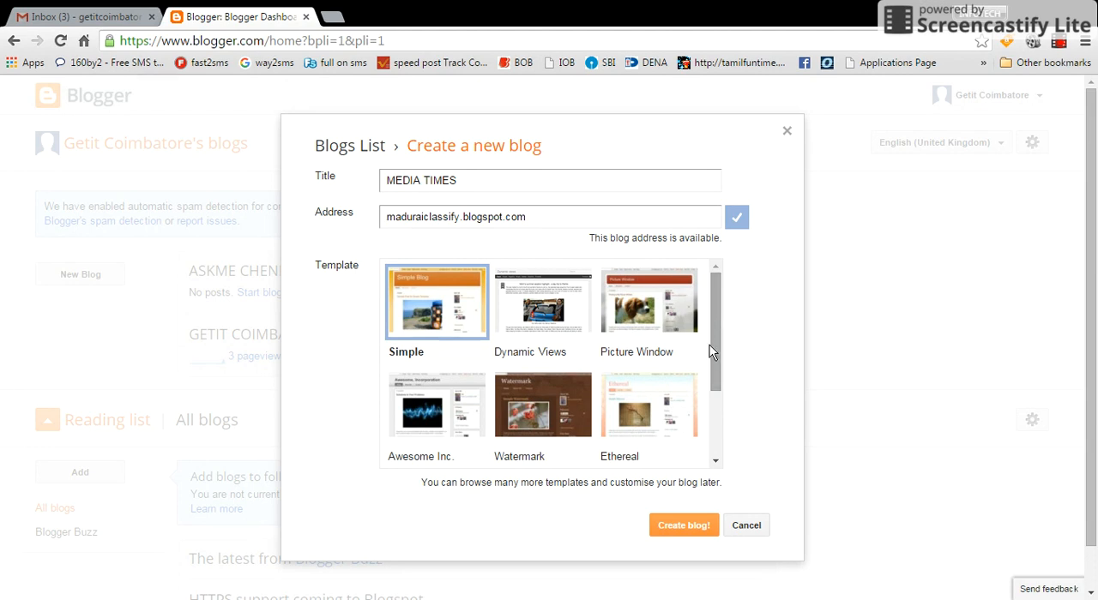
click(682, 526)
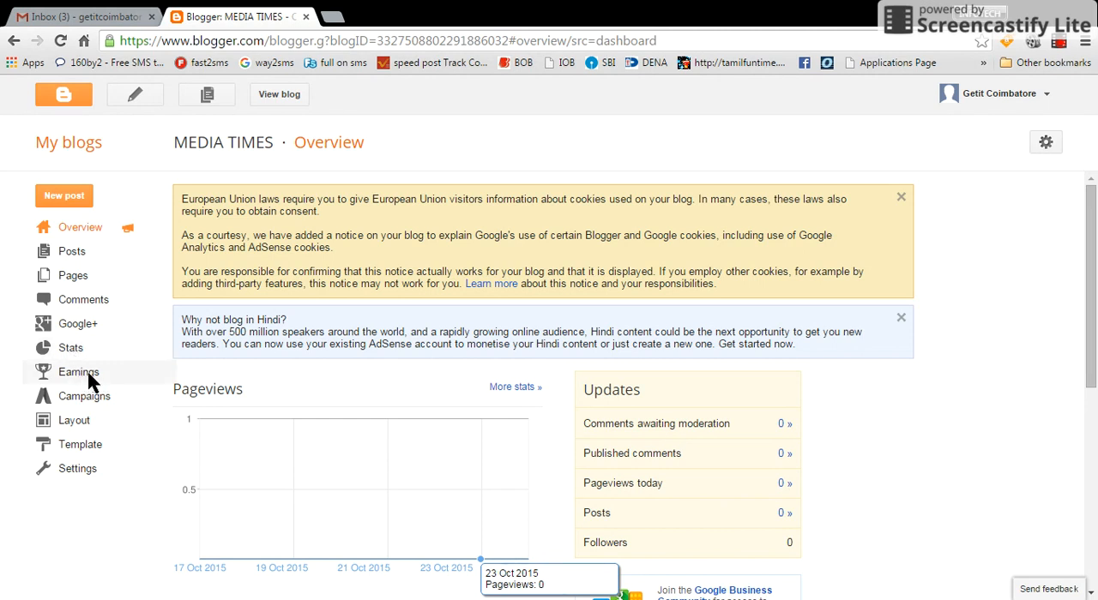
Open the AdSense page in the MEDIA TIMES blog's Earnings section.
click(86, 375)
click(82, 393)
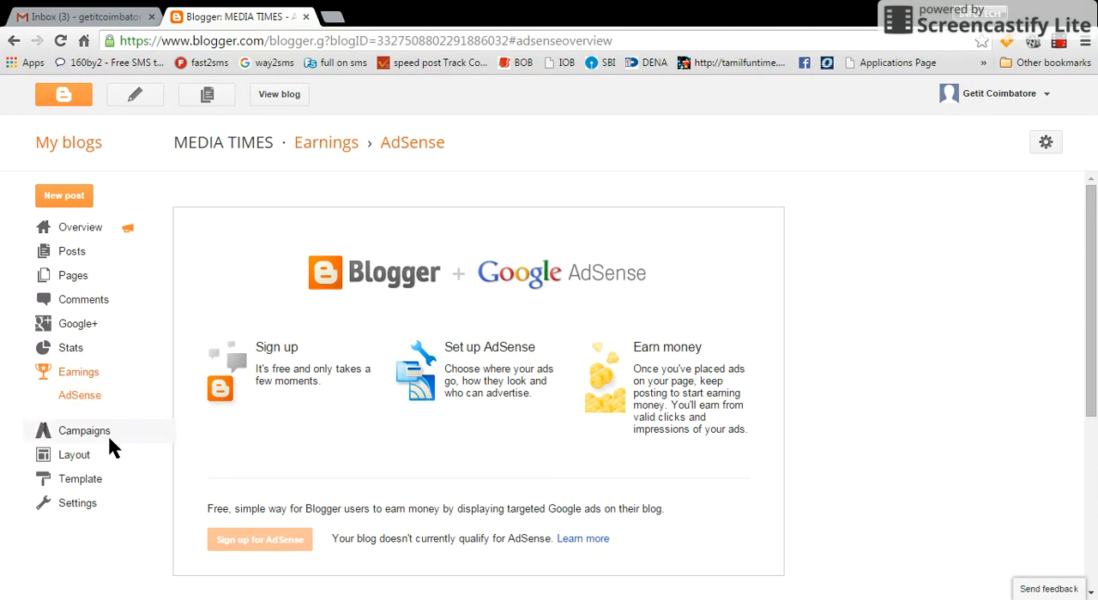
Open the blog's Layout page and examine its gadget areas from the favicon down to the footer.
click(89, 454)
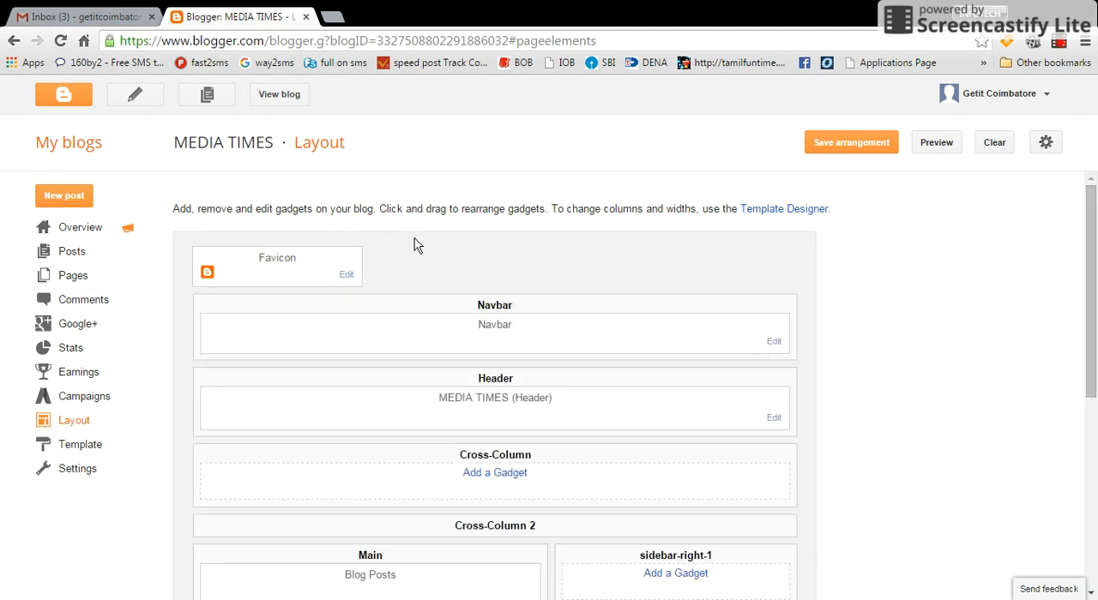
drag(1091, 351, 1095, 426)
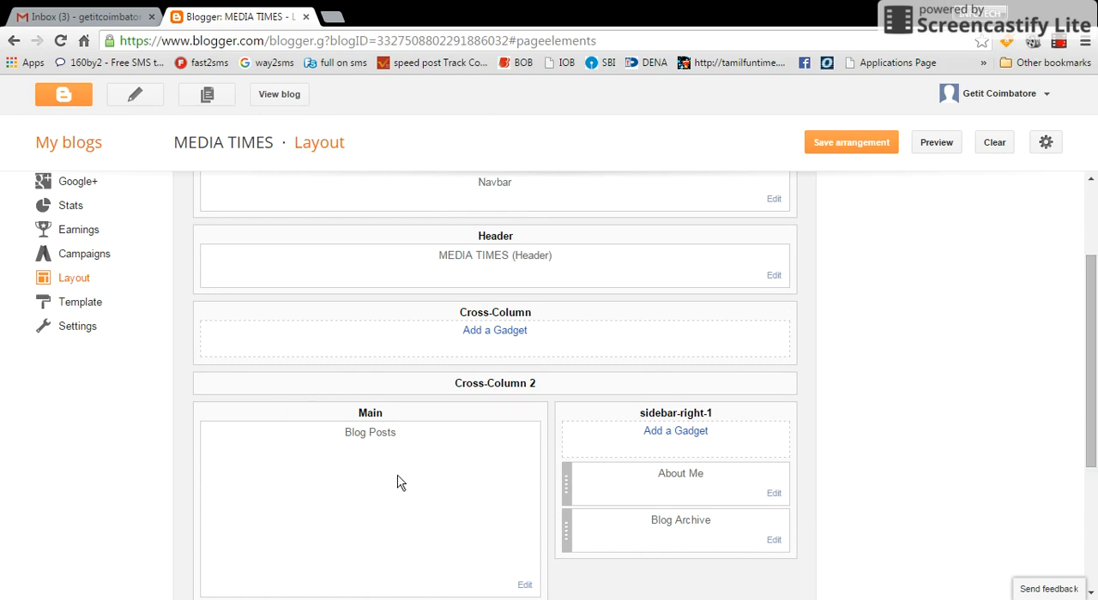
drag(1094, 378, 1092, 473)
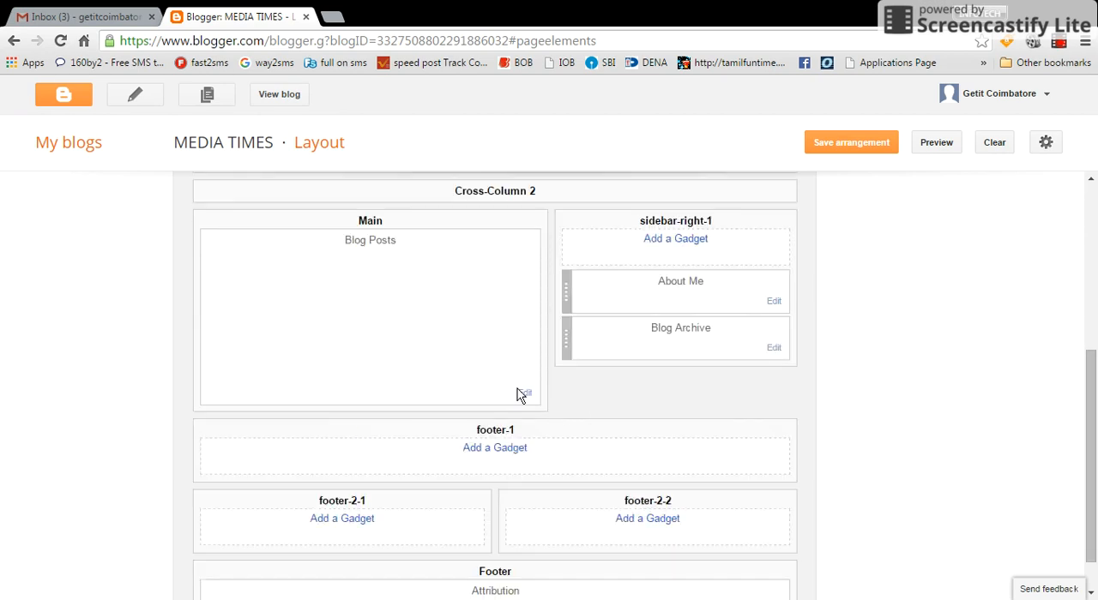
click(522, 392)
click(654, 520)
drag(1095, 459, 1093, 300)
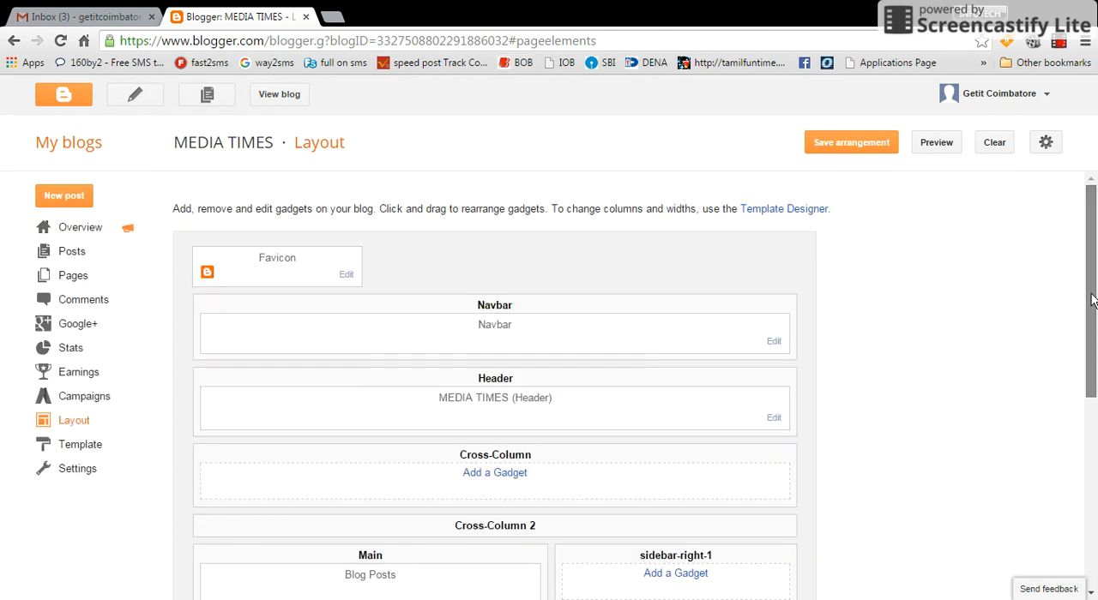